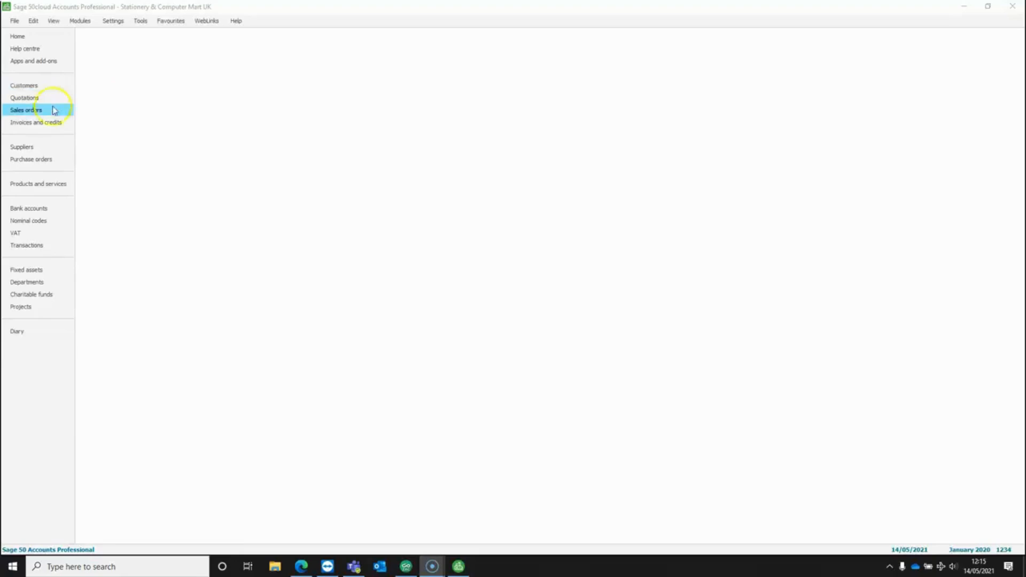
- Open the Year End procedure and run its data check for problems
{"action": "left_click", "coordinate": [39, 149]}
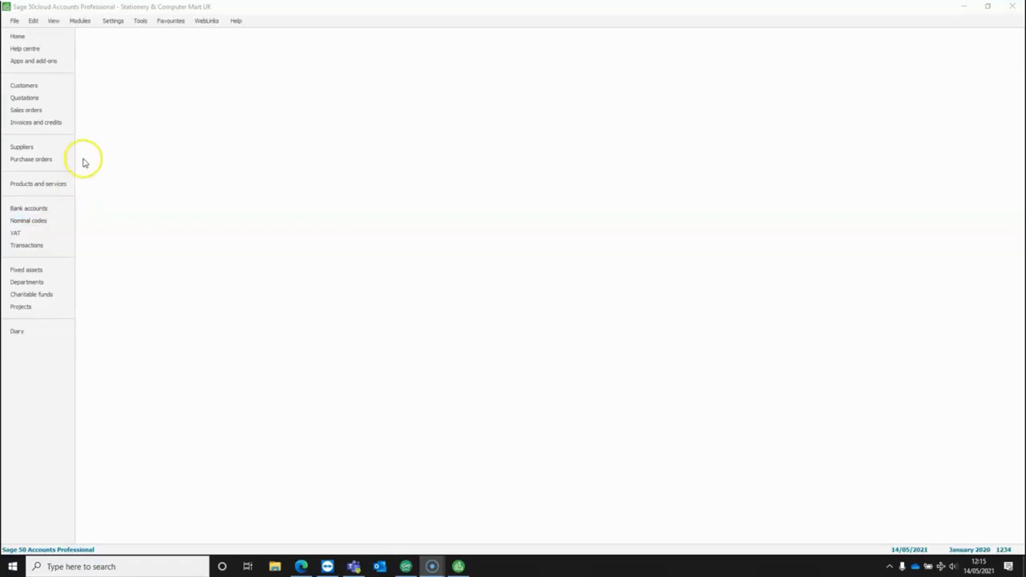
{"action": "left_click", "coordinate": [143, 23]}
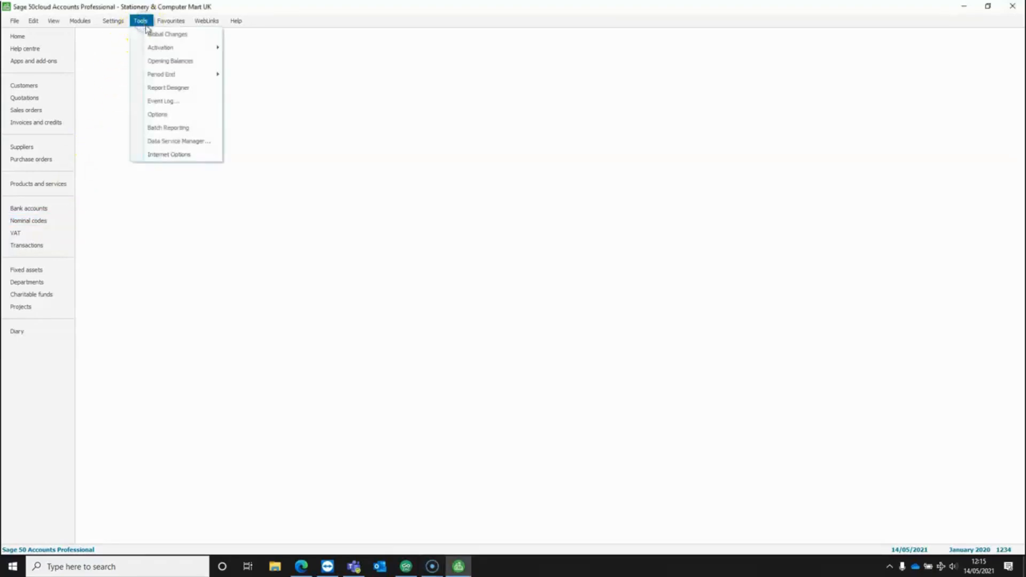
{"action": "mouse_move", "coordinate": [184, 77]}
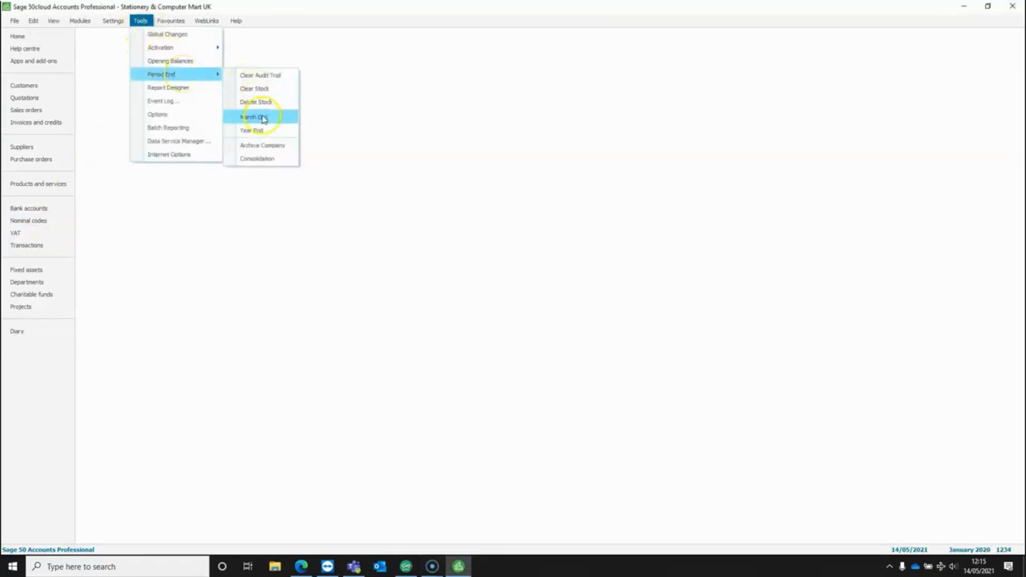
{"action": "left_click", "coordinate": [269, 134]}
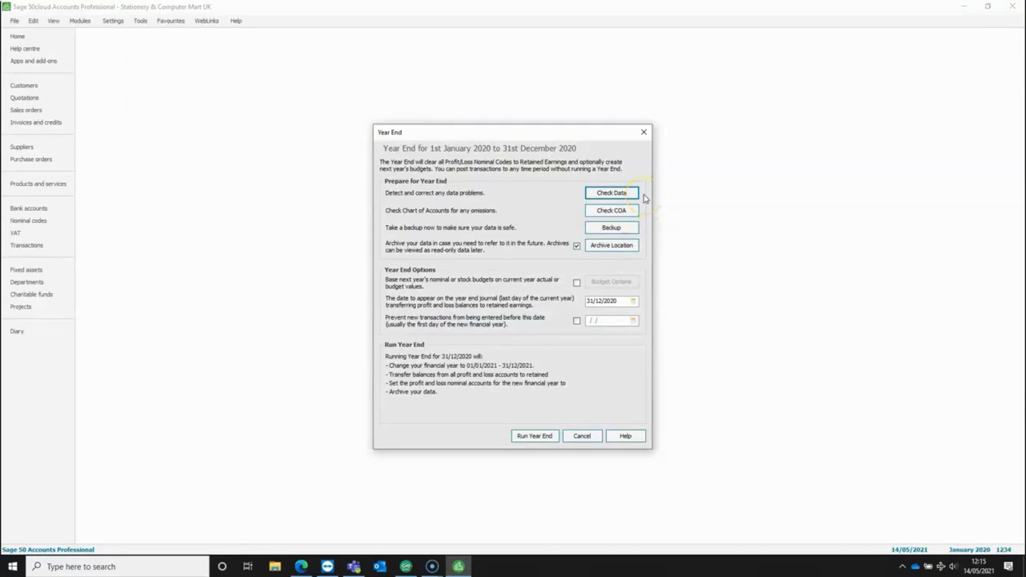
{"action": "left_click", "coordinate": [637, 196]}
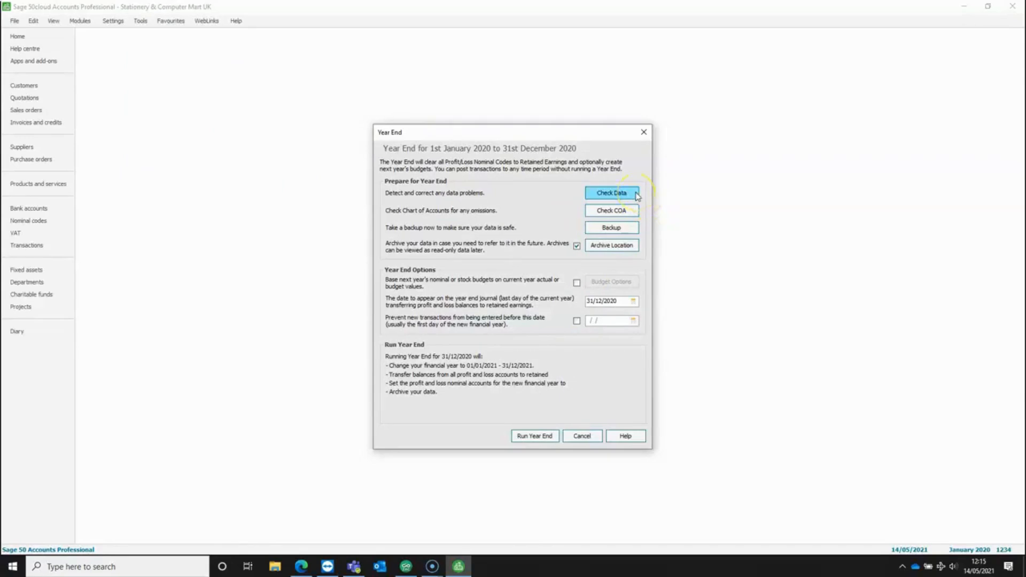
{"action": "left_click", "coordinate": [636, 196]}
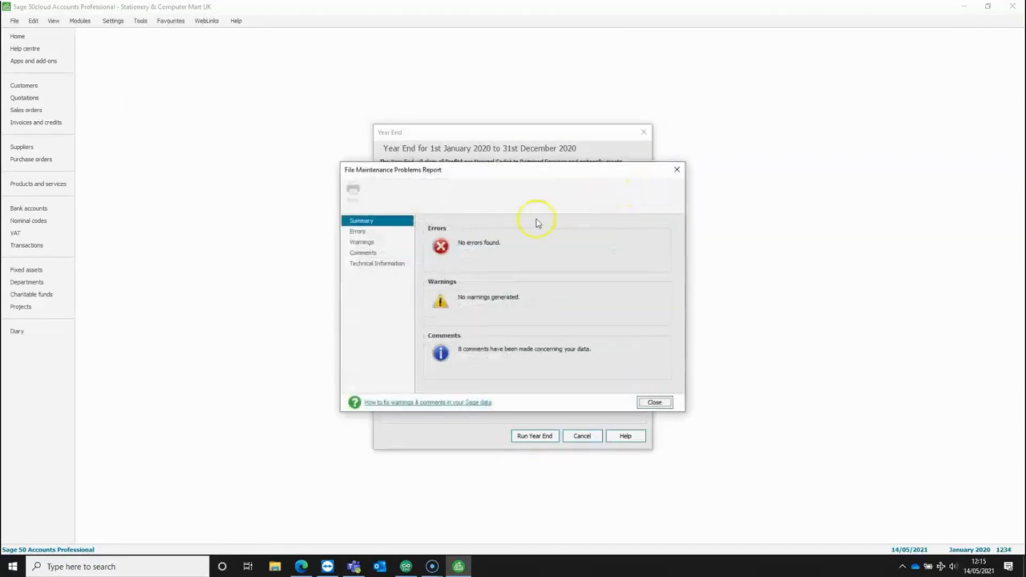
- Review the errors, warnings and comments in the problems report, expanding the Dated in future comments, and close the report
{"action": "left_click", "coordinate": [386, 233]}
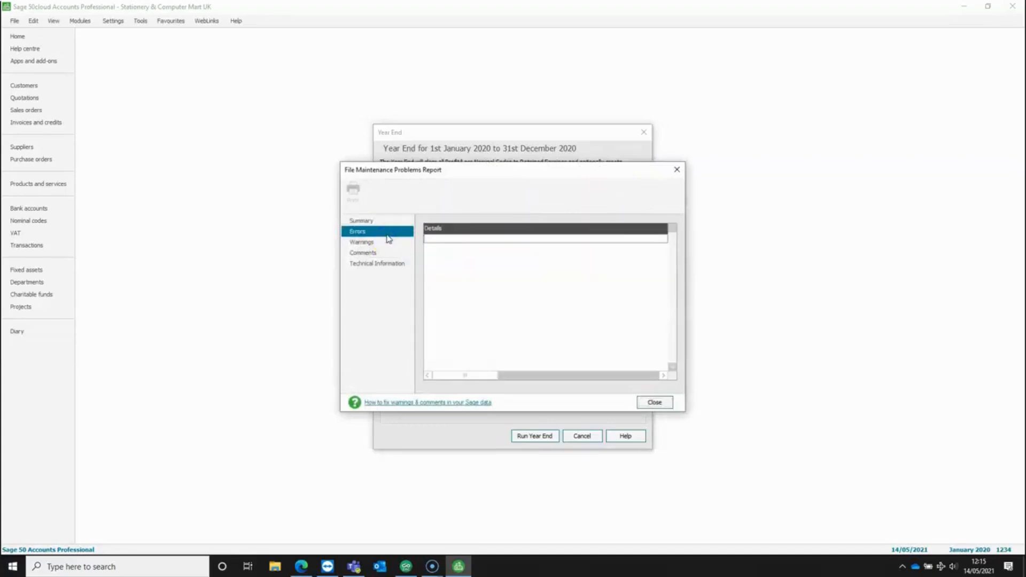
{"action": "left_click", "coordinate": [383, 242]}
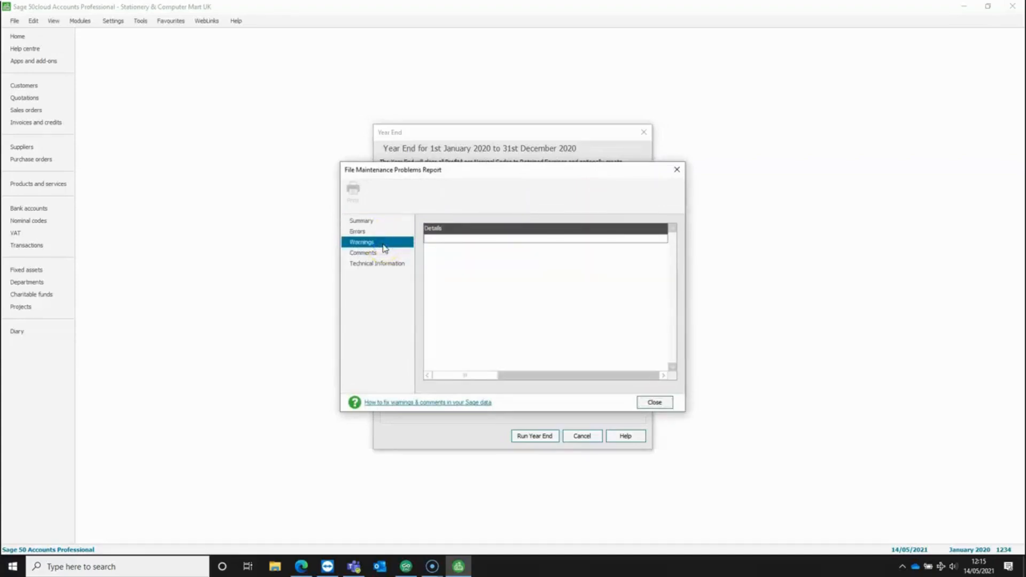
{"action": "left_click", "coordinate": [391, 257]}
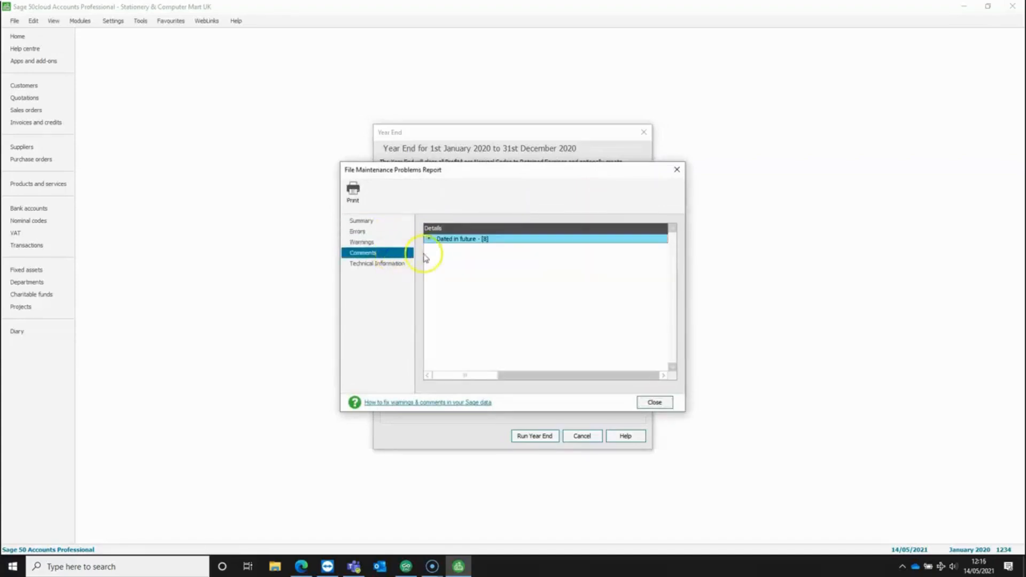
{"action": "left_click", "coordinate": [428, 241]}
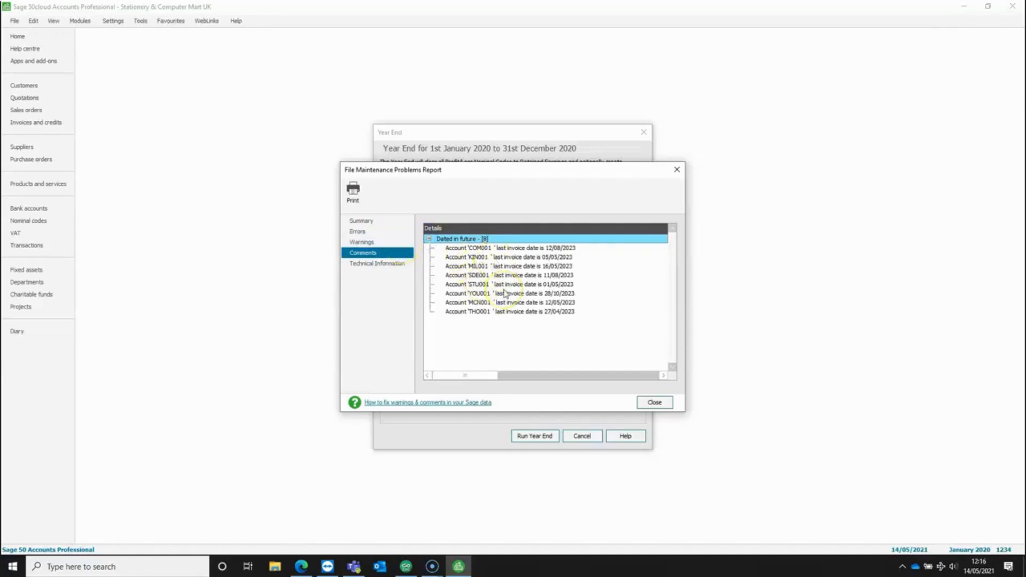
{"action": "left_click", "coordinate": [654, 402]}
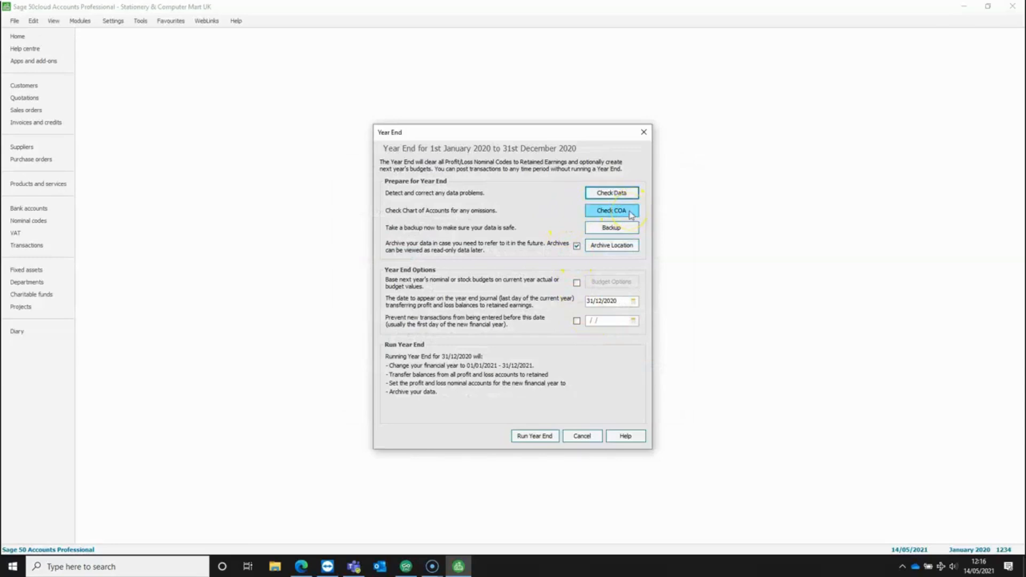
- Check the Chart of Accounts for any omitted nominal codes and dismiss the result
{"action": "left_click", "coordinate": [632, 215]}
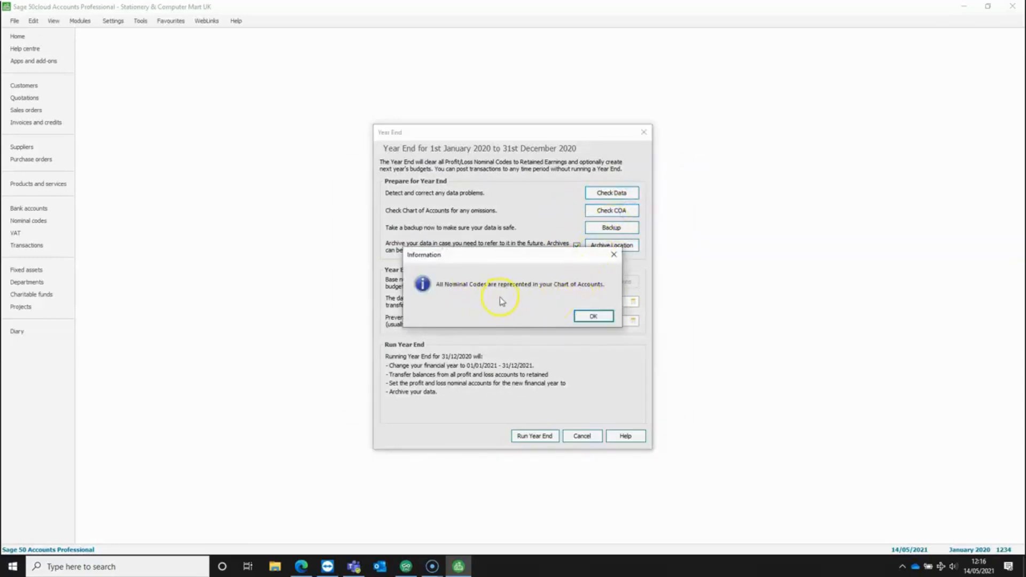
{"action": "left_click", "coordinate": [593, 317]}
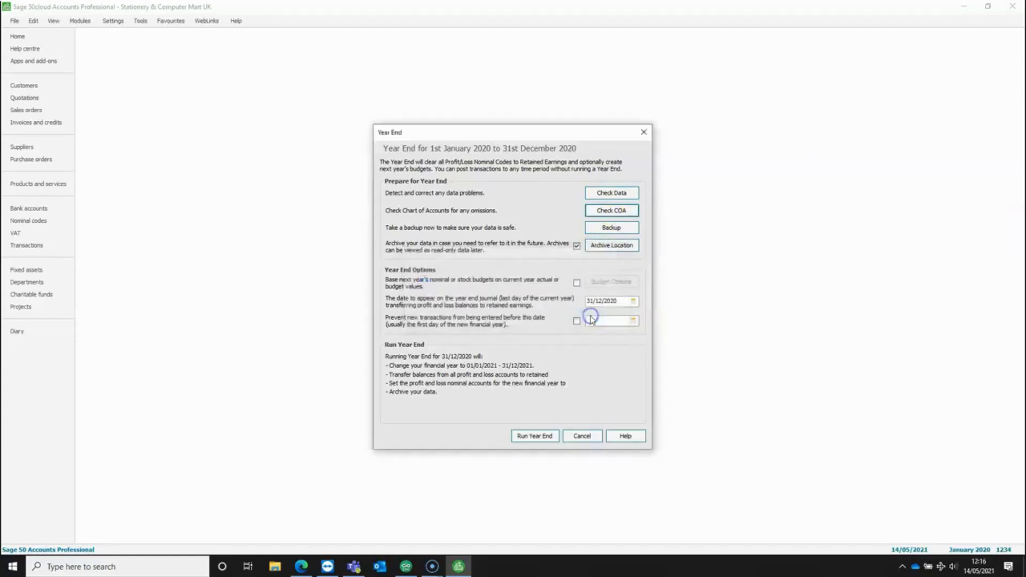
{"action": "left_click", "coordinate": [595, 216]}
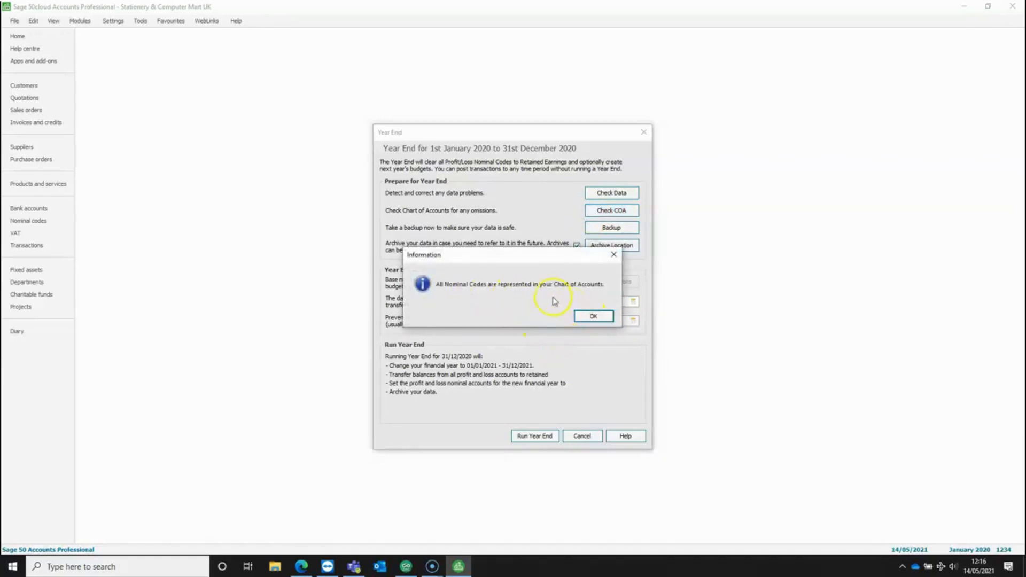
{"action": "left_click", "coordinate": [593, 317]}
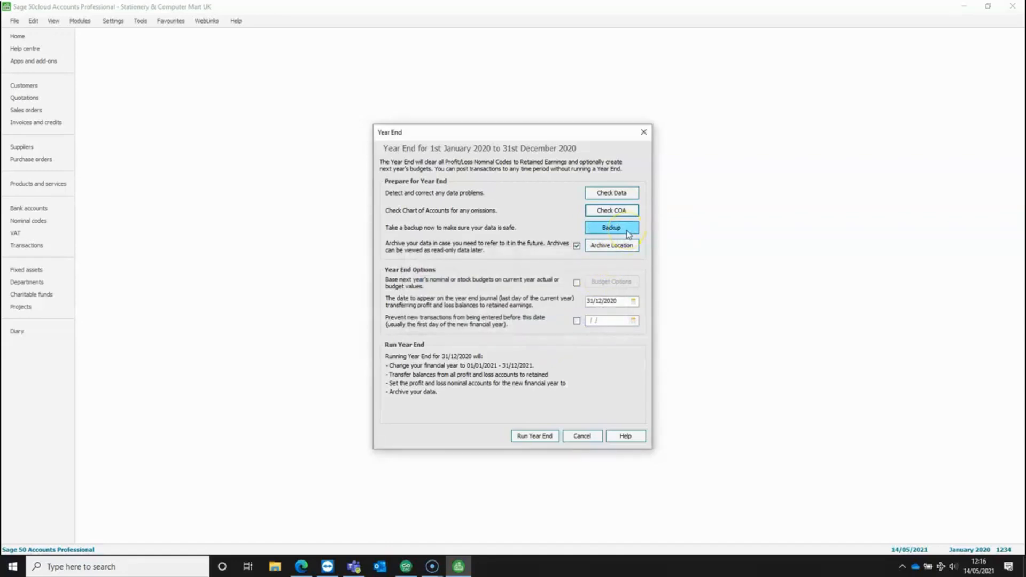
- Set up a pre-year-end backup of the data files with "Pre Year End" added before the suggested filename, then cancel it
{"action": "left_click", "coordinate": [628, 234]}
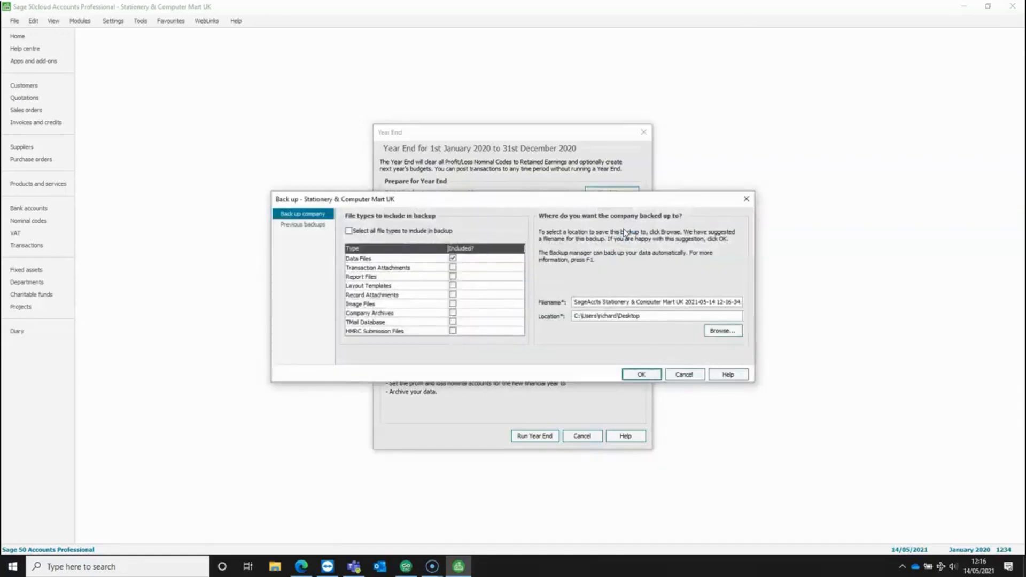
{"action": "left_click", "coordinate": [573, 302]}
{"action": "type", "text": "Pre Ye"}
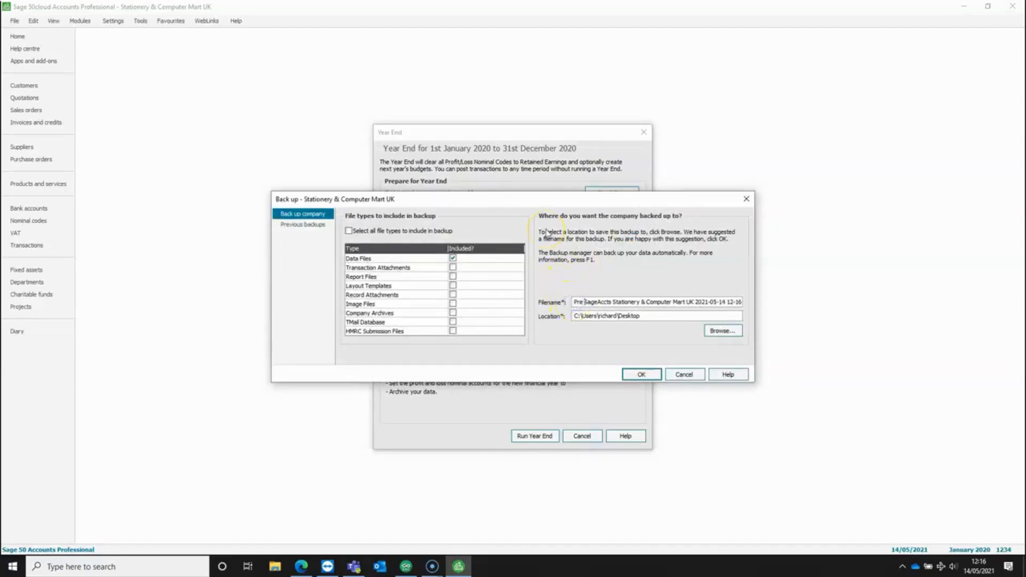
{"action": "type", "text": "ar End"}
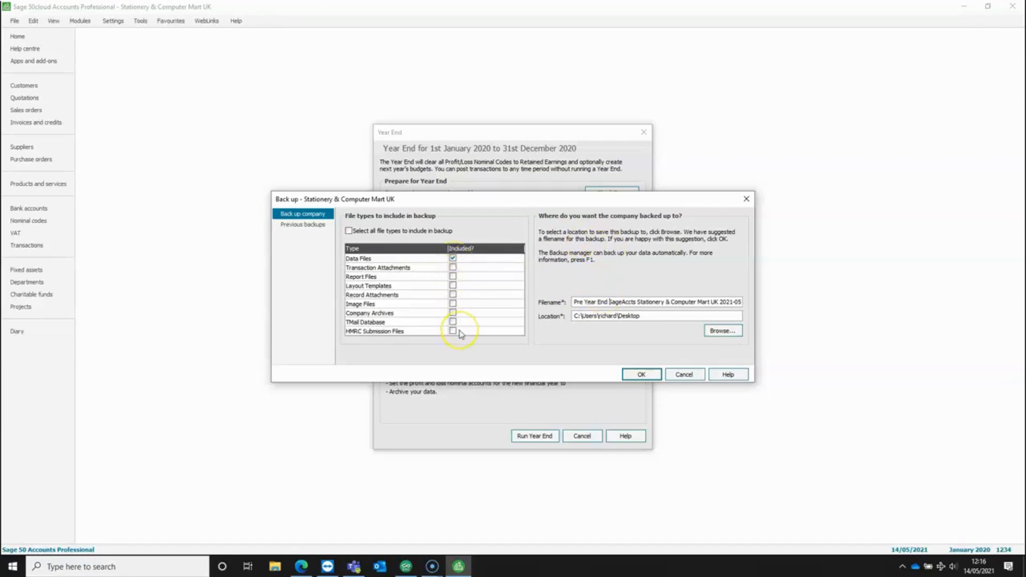
{"action": "left_click_drag", "start_coordinate": [589, 317], "coordinate": [640, 323]}
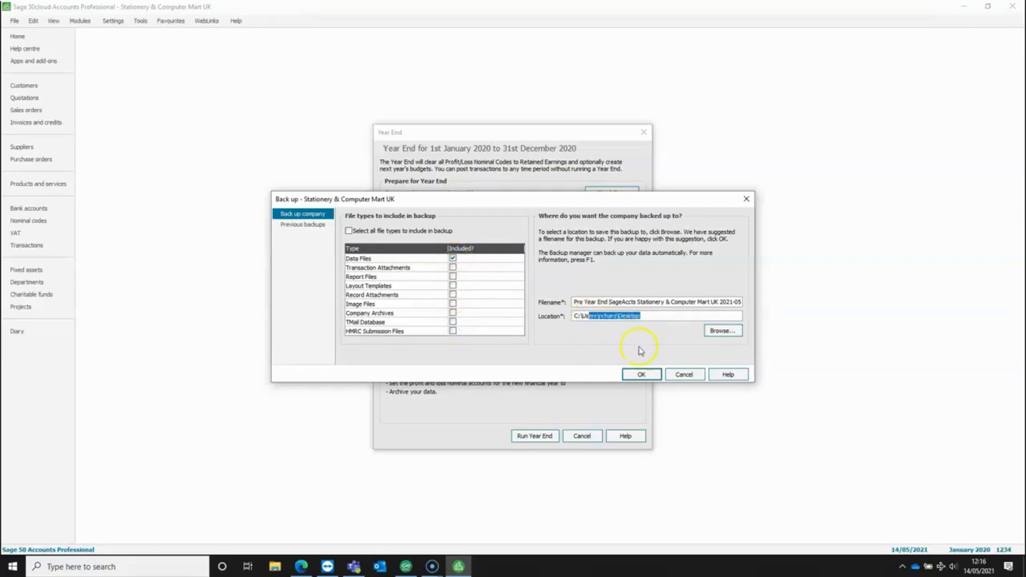
{"action": "left_click", "coordinate": [645, 374]}
{"action": "left_click", "coordinate": [646, 374]}
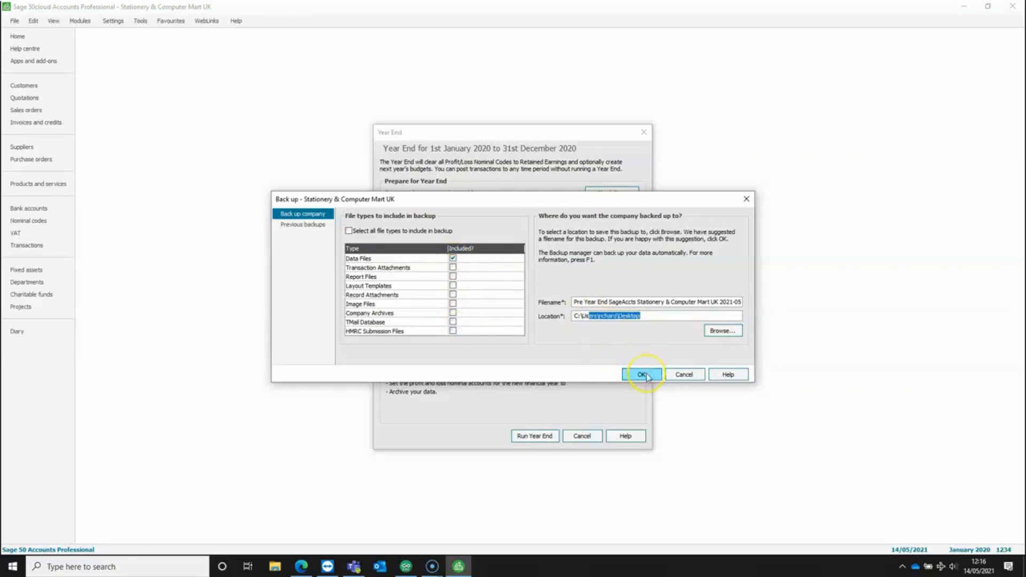
{"action": "left_click", "coordinate": [672, 379]}
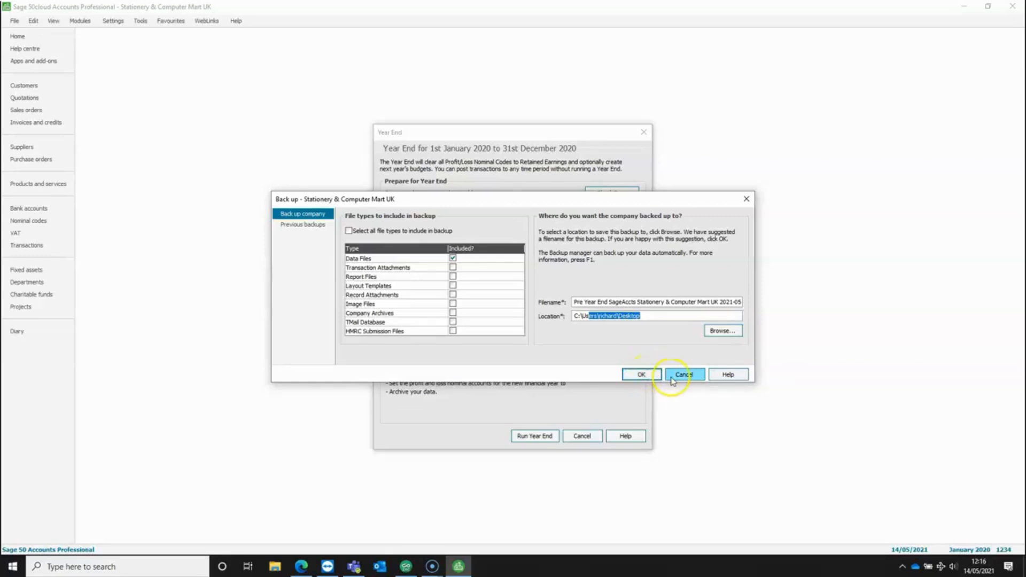
{"action": "left_click", "coordinate": [672, 381]}
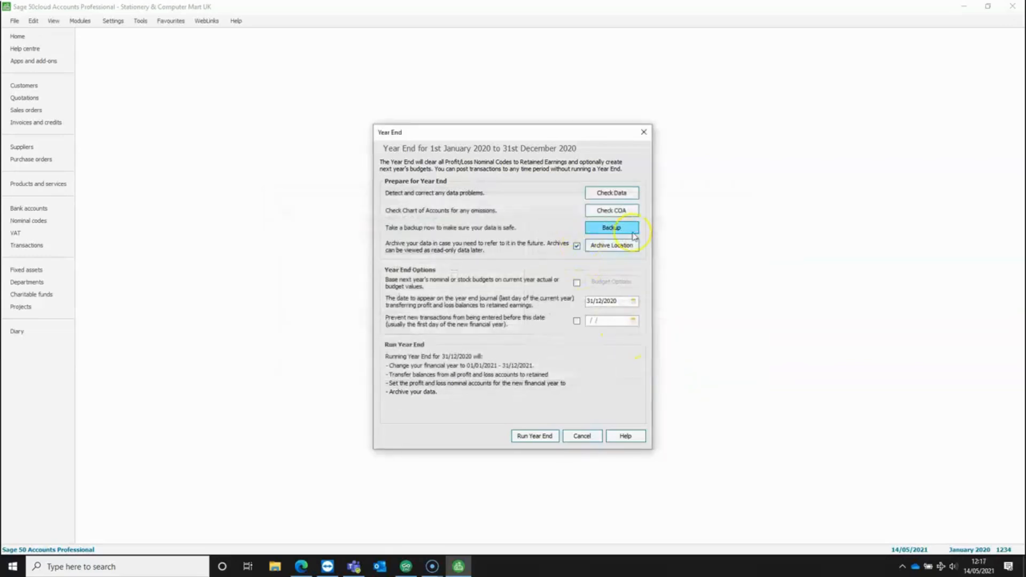
- Try to accept the archive settings with description "Year End 2020" and folder "2020", then close the archive window
{"action": "left_click", "coordinate": [633, 251]}
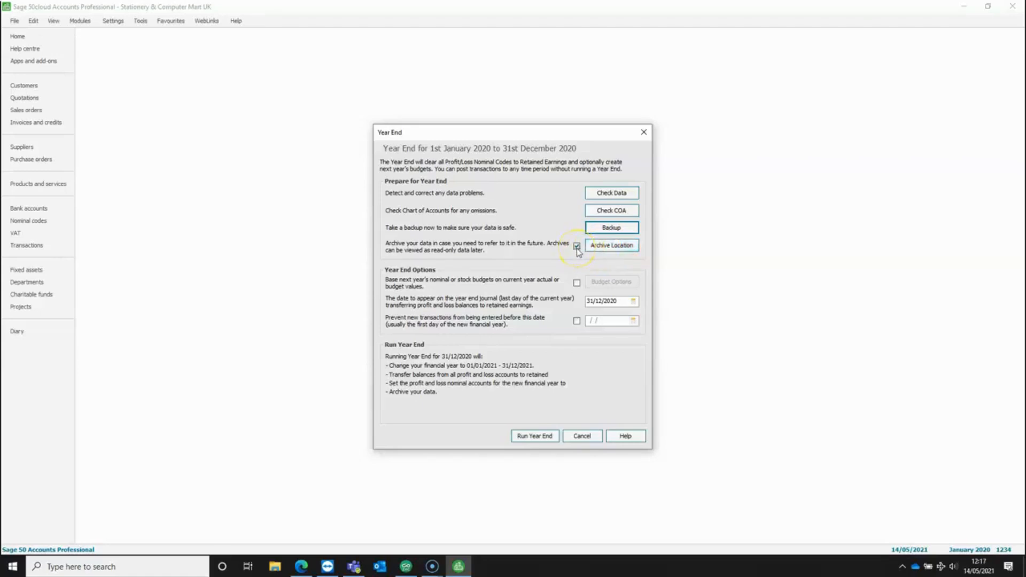
{"action": "left_click", "coordinate": [600, 245]}
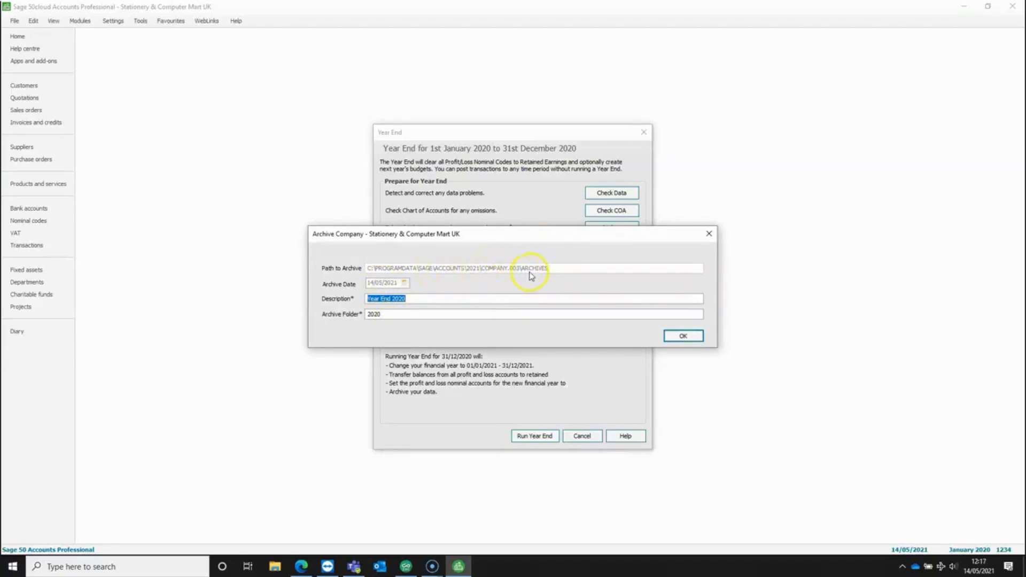
{"action": "left_click", "coordinate": [417, 301]}
{"action": "left_click", "coordinate": [413, 298]}
{"action": "left_click", "coordinate": [424, 299]}
{"action": "left_click", "coordinate": [673, 340]}
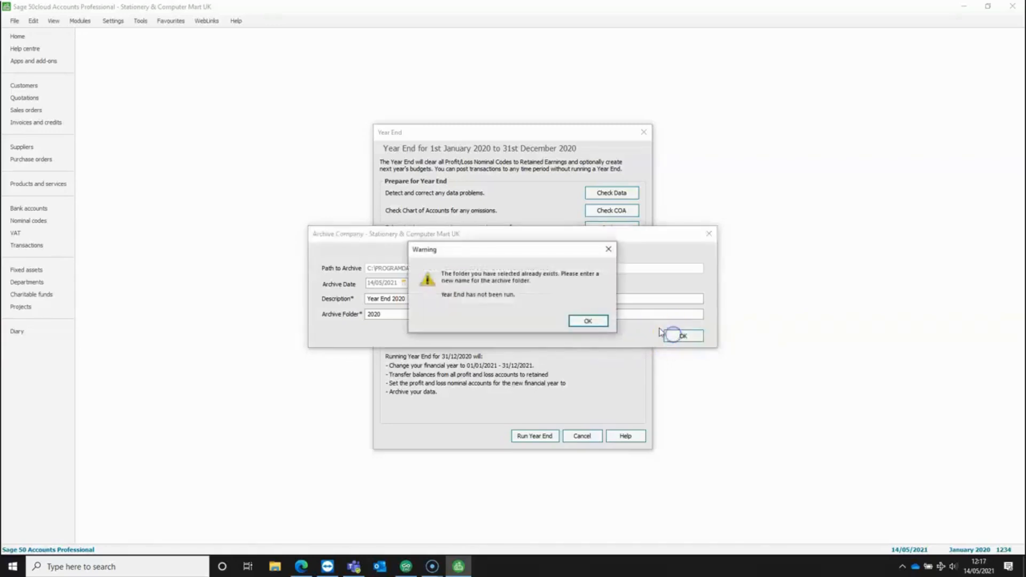
{"action": "left_click", "coordinate": [590, 321]}
{"action": "left_click", "coordinate": [708, 234]}
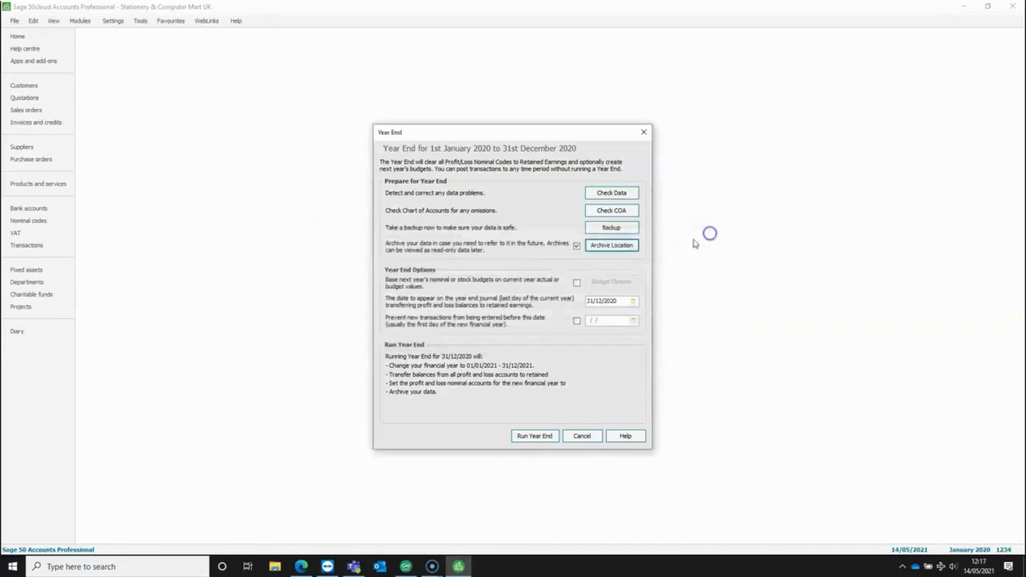
- Try out the current-year bases for next year's nominal budgets, then cancel the budget options and turn off budget creation
{"action": "left_click", "coordinate": [578, 283]}
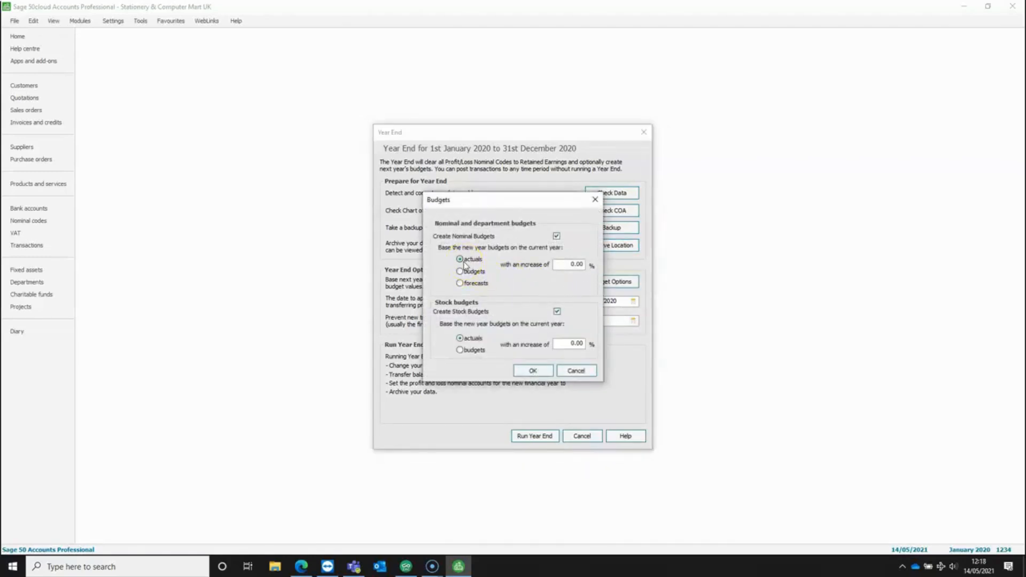
{"action": "left_click", "coordinate": [466, 272]}
{"action": "left_click", "coordinate": [477, 283]}
{"action": "left_click", "coordinate": [482, 274]}
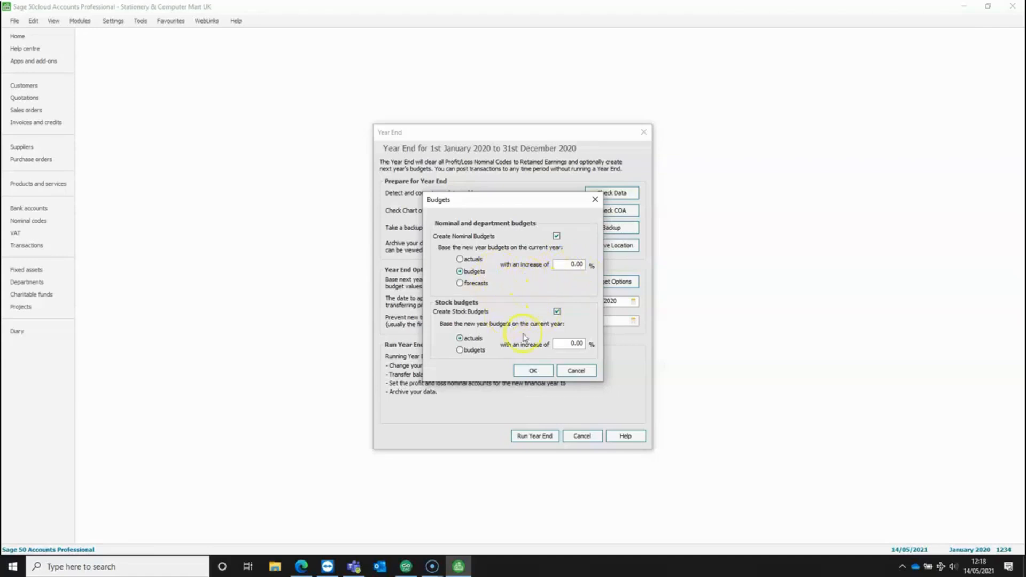
{"action": "left_click", "coordinate": [577, 372]}
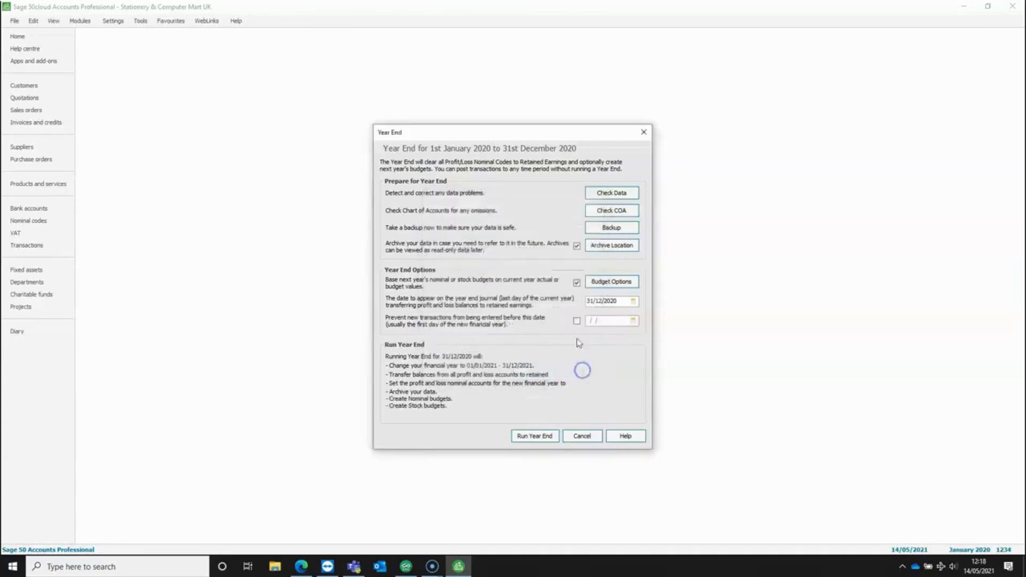
{"action": "left_click", "coordinate": [576, 283]}
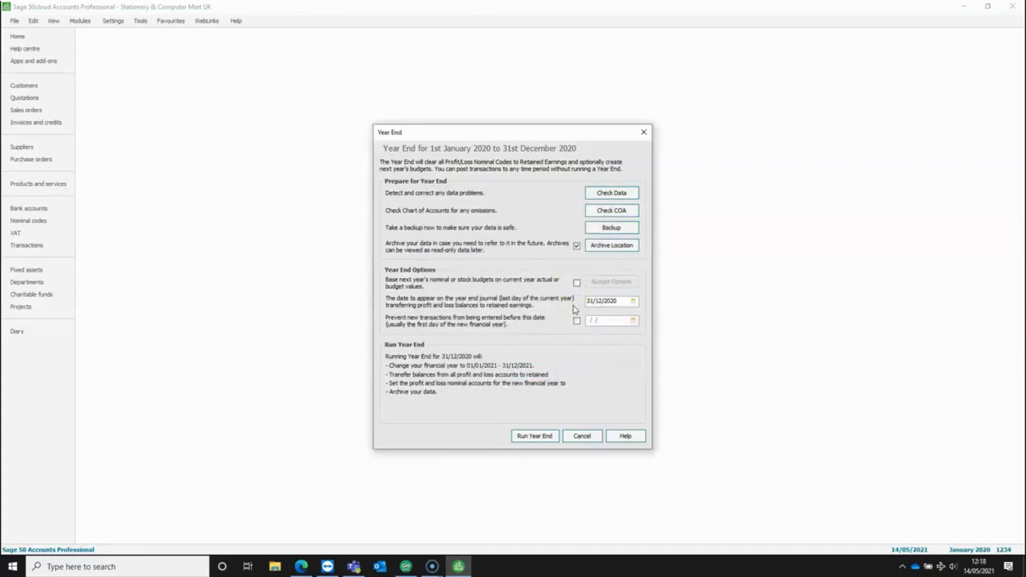
- Prevent new transactions from being entered before 01/01/2021 as part of the year end
{"action": "left_click", "coordinate": [614, 302]}
{"action": "left_click", "coordinate": [615, 310]}
{"action": "left_click", "coordinate": [577, 323]}
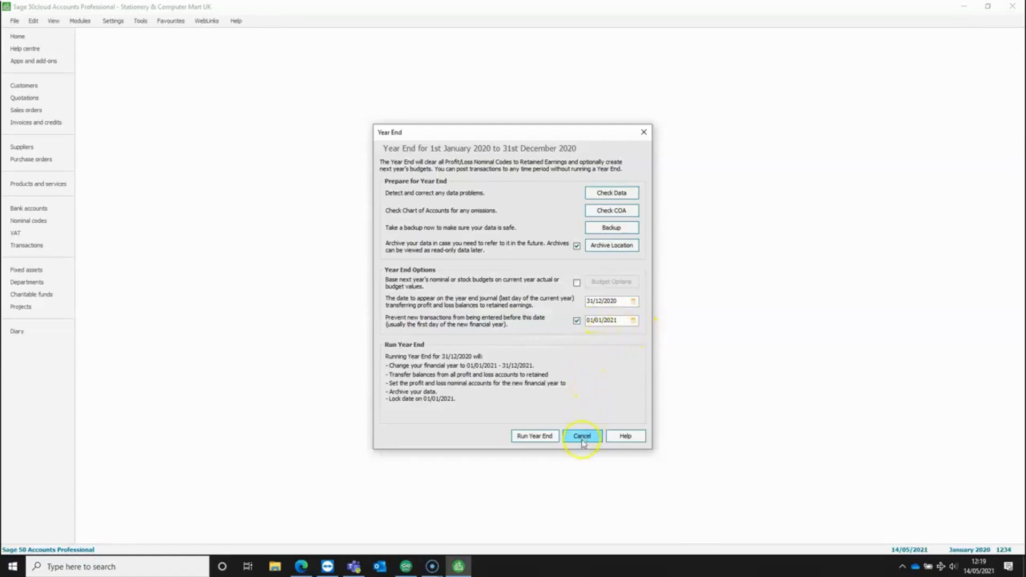
- Run and confirm the Year End for 01/01/2020 to 31/12/2020, outputting the Year End Report as a preview
{"action": "left_click", "coordinate": [542, 437]}
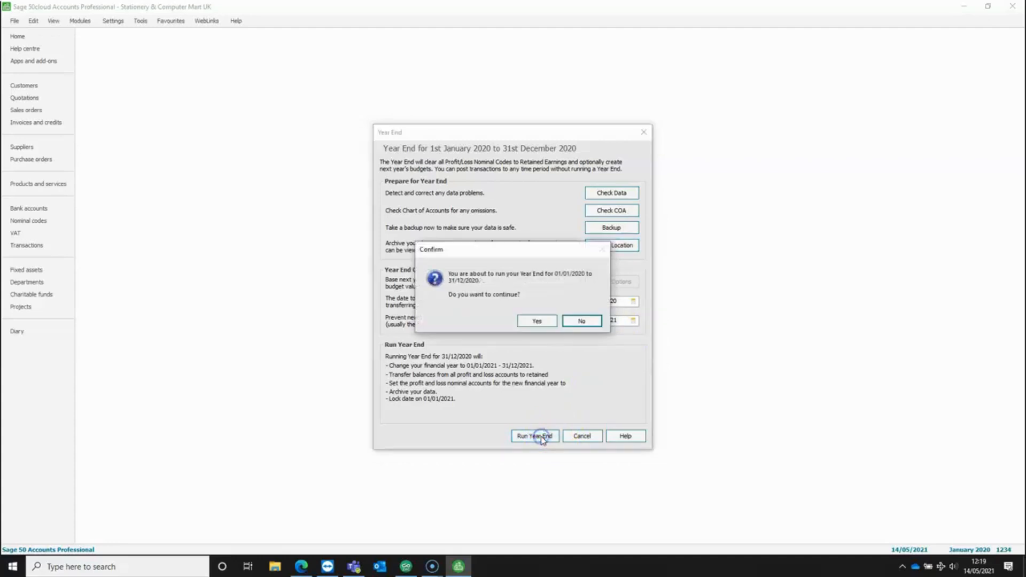
{"action": "left_click", "coordinate": [546, 323]}
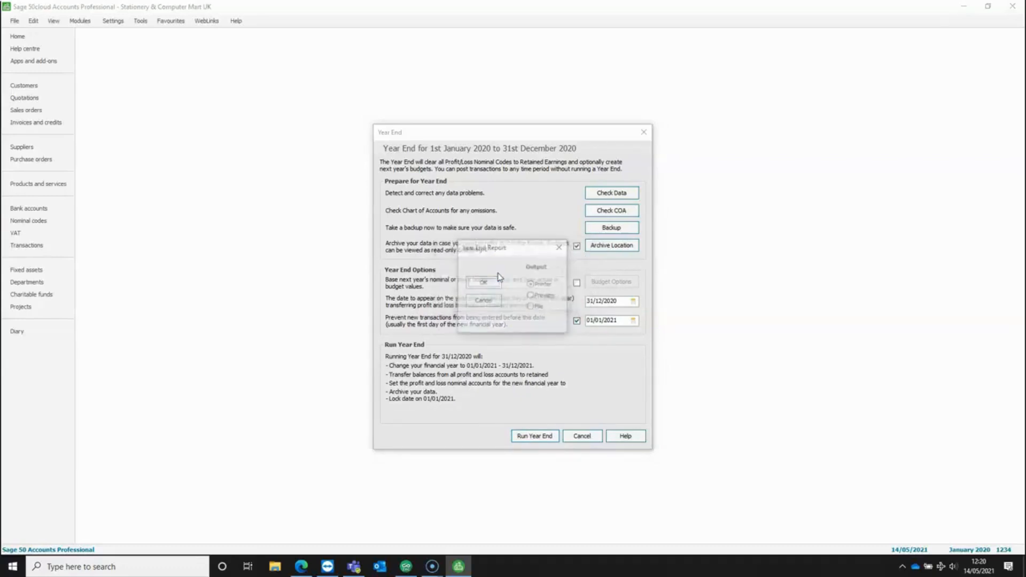
{"action": "left_click", "coordinate": [532, 296]}
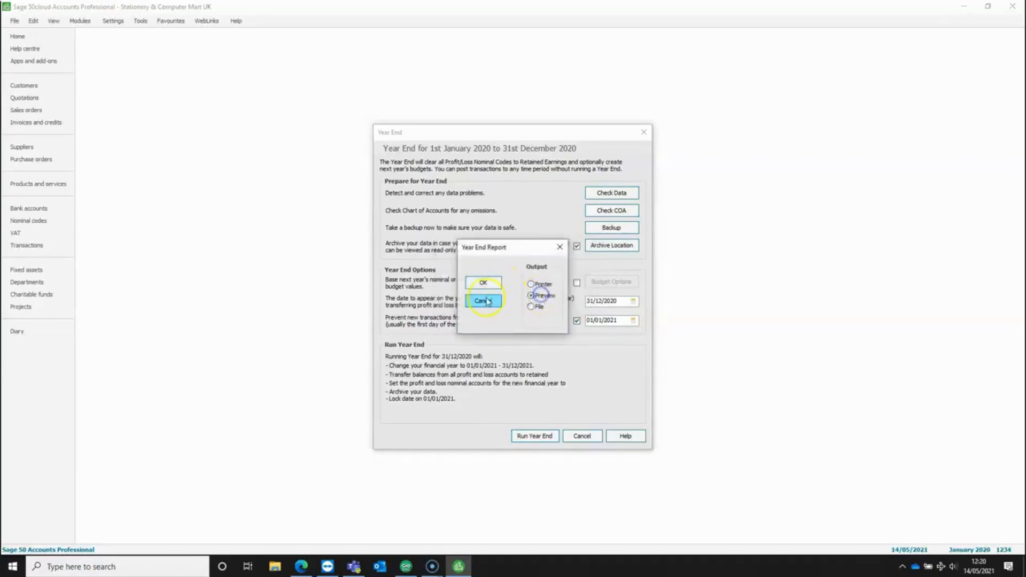
{"action": "left_click", "coordinate": [484, 283]}
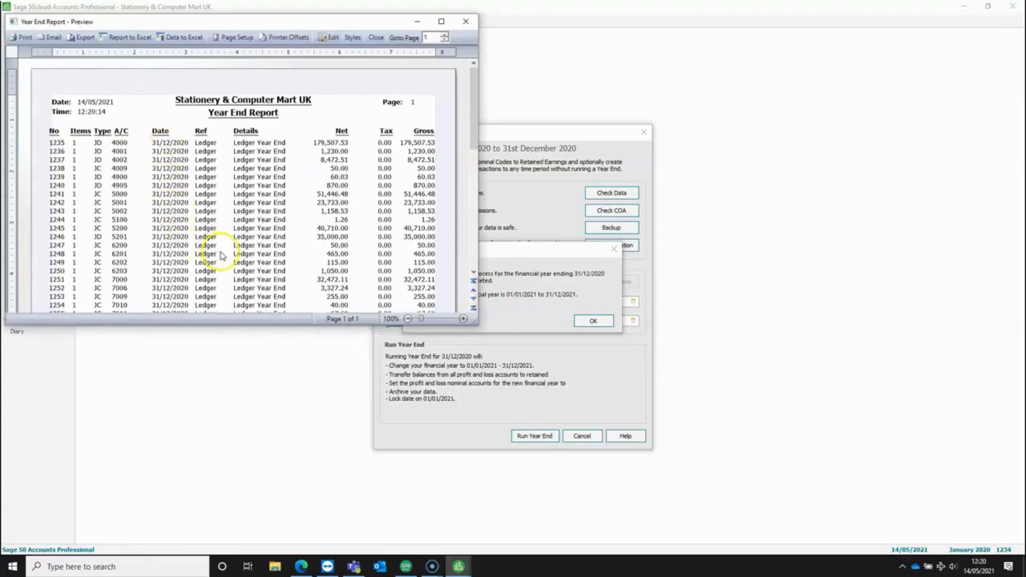
- Review the Year End Report preview through to its end, then close it and acknowledge the year end completion notice
{"action": "scroll", "coordinate": [229, 235], "scroll_direction": "down", "scroll_amount": 5}
{"action": "scroll", "coordinate": [228, 226], "scroll_direction": "down", "scroll_amount": 3}
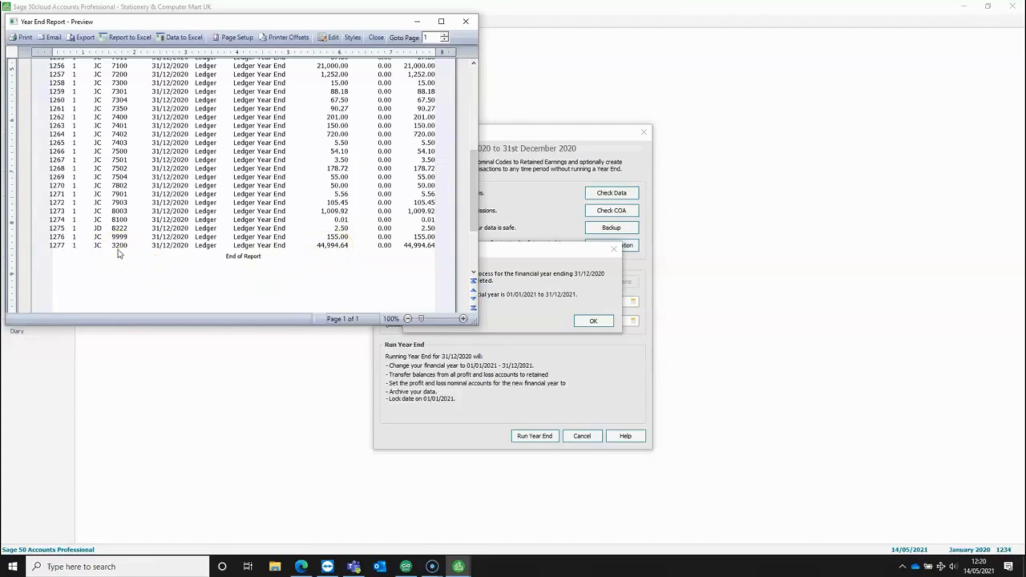
{"action": "left_click", "coordinate": [465, 22]}
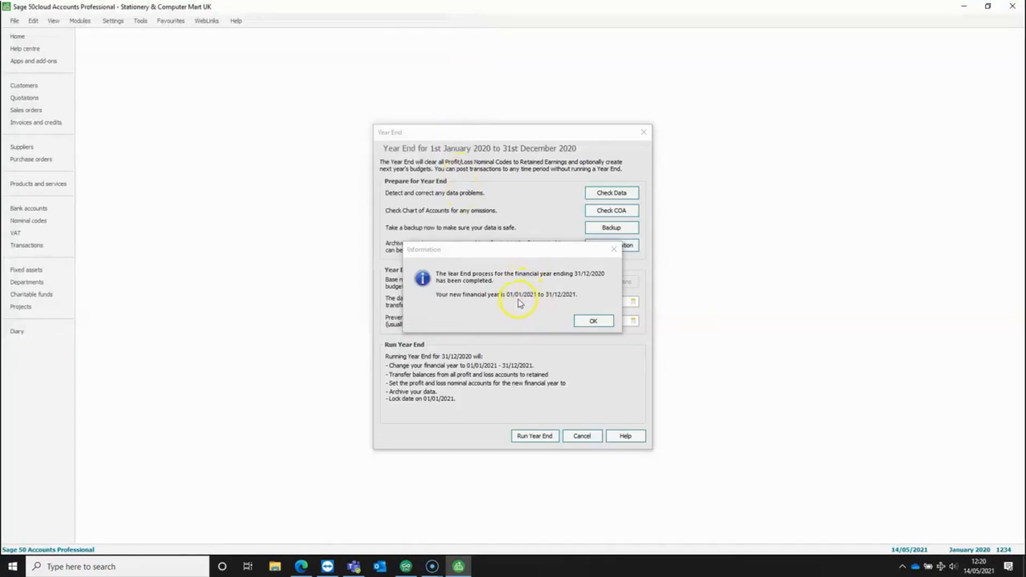
{"action": "left_click", "coordinate": [595, 321]}
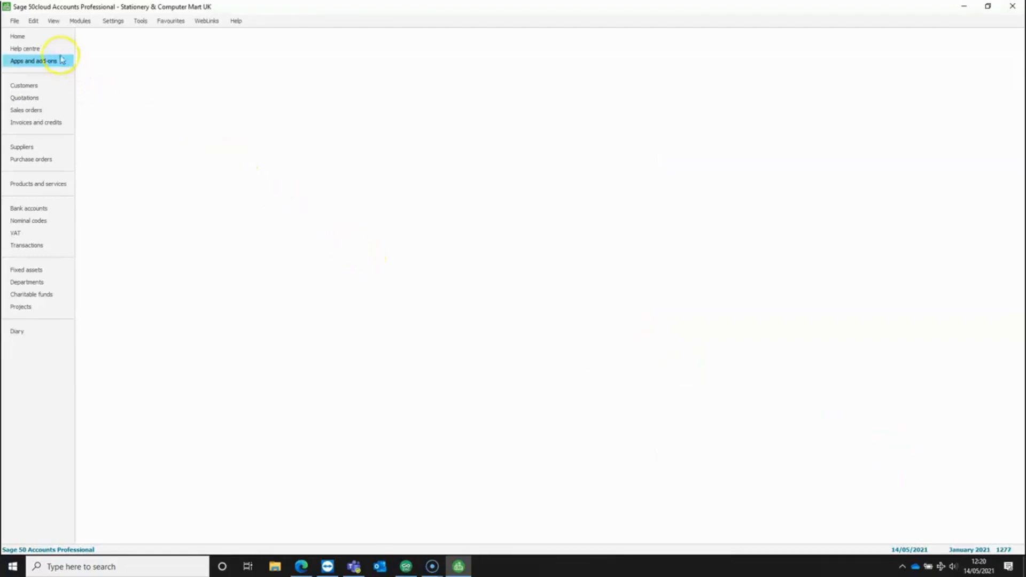
- Run the File Maintenance data check on the company data, then close the problems report and the maintenance window
{"action": "left_click", "coordinate": [17, 22]}
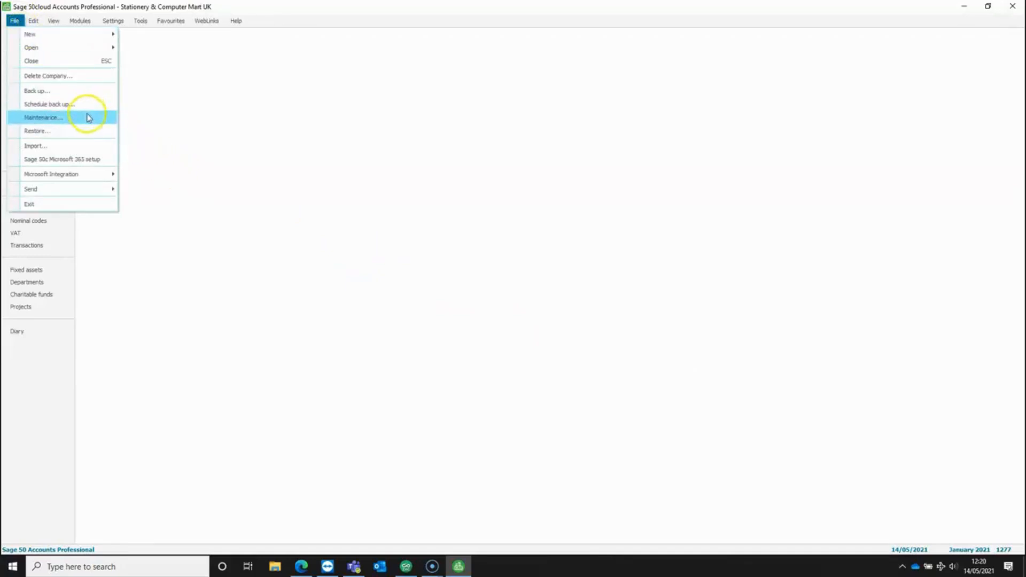
{"action": "left_click", "coordinate": [89, 118]}
{"action": "left_click", "coordinate": [478, 252]}
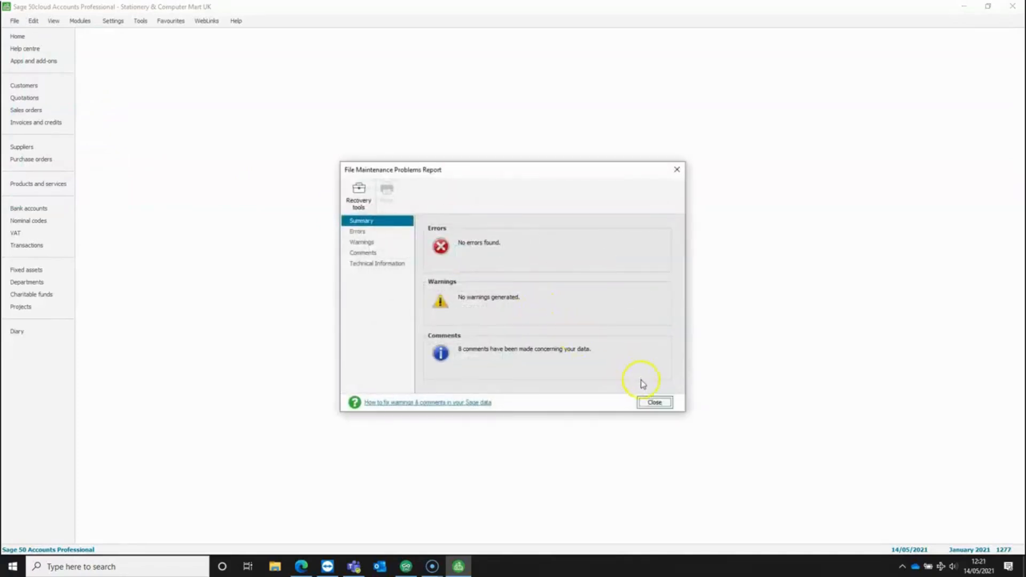
{"action": "left_click", "coordinate": [651, 404]}
{"action": "left_click", "coordinate": [649, 380]}
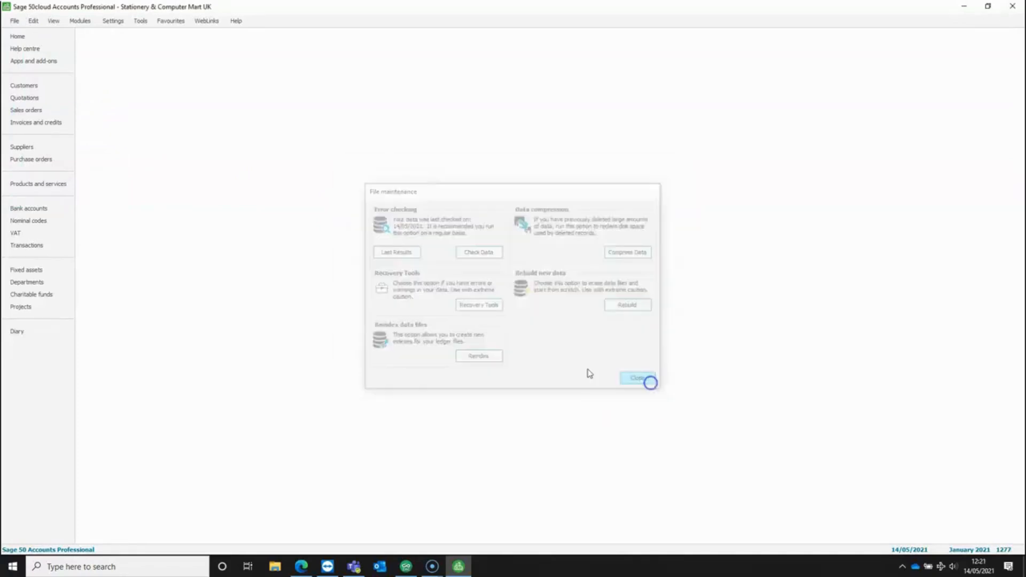